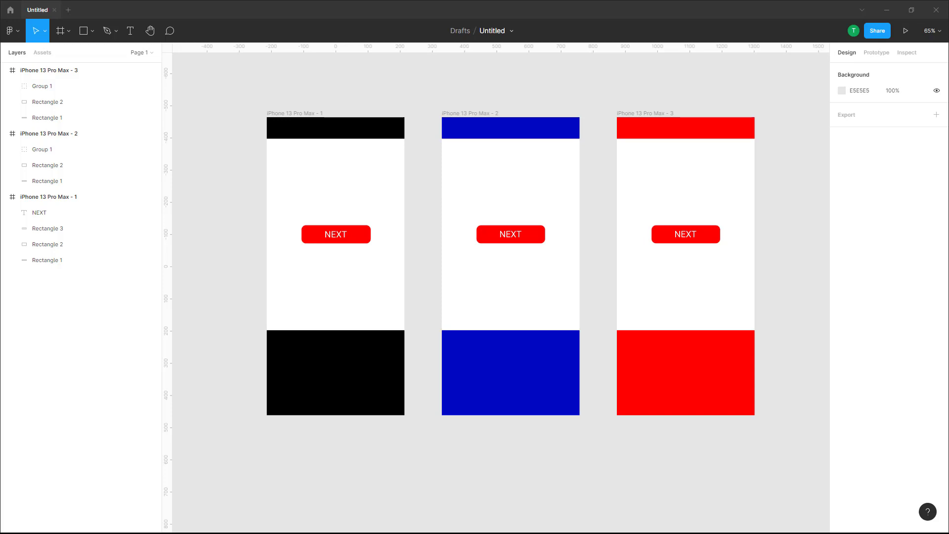
# Step: Set the prototype device to Google Pixel 2 in the Kinda Blue model colour
pyautogui.click(876, 53)
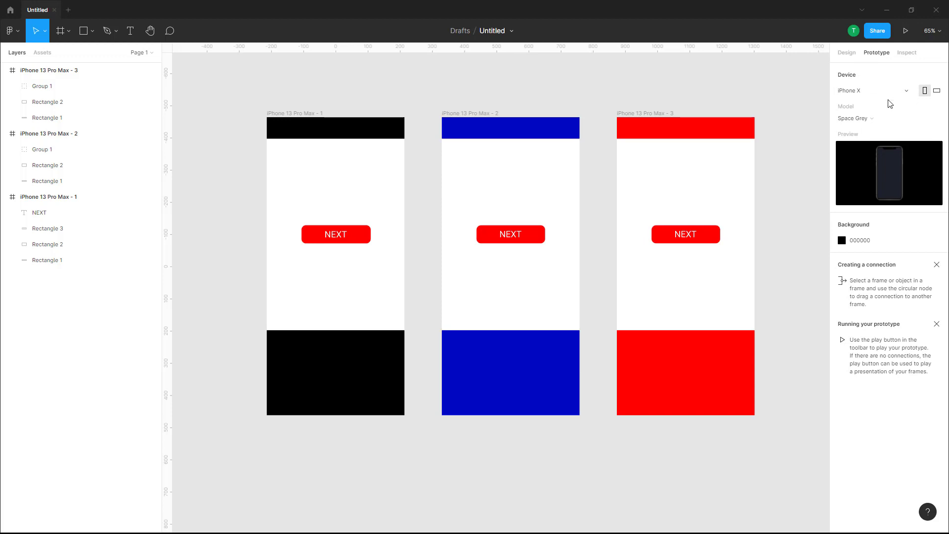
pyautogui.click(906, 92)
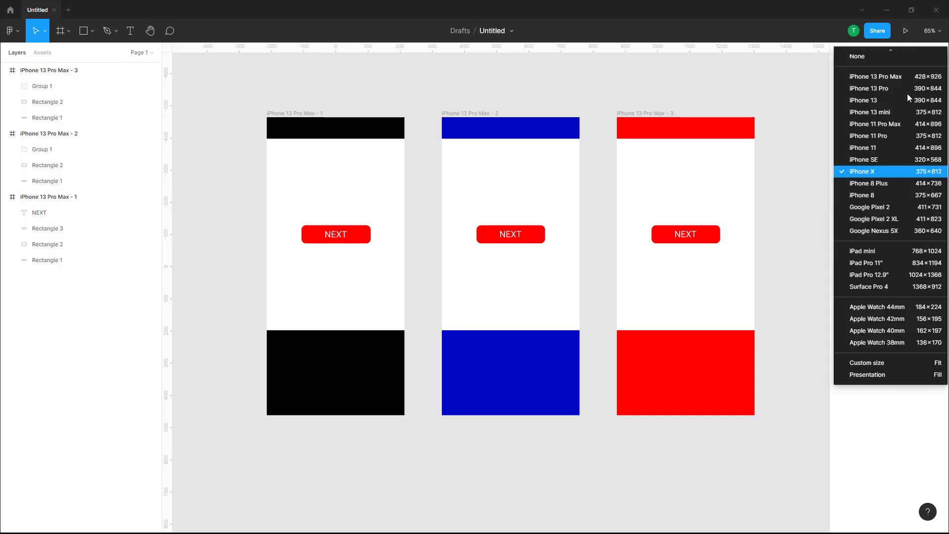
pyautogui.click(873, 210)
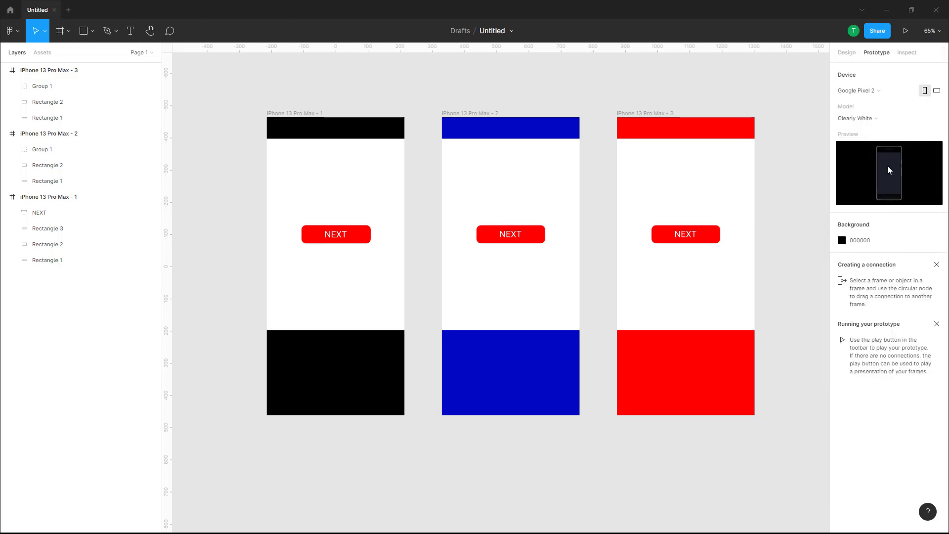
pyautogui.click(878, 119)
pyautogui.click(881, 129)
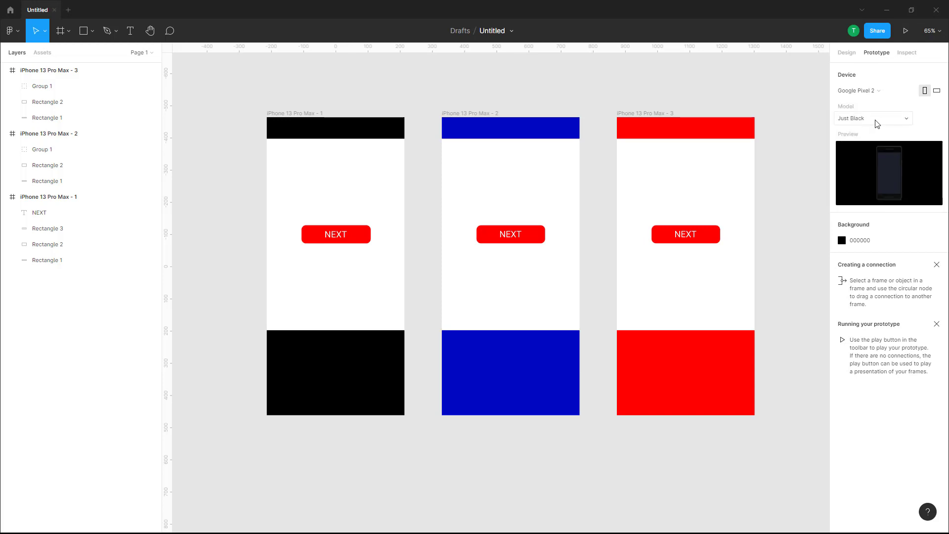
pyautogui.click(877, 120)
pyautogui.click(873, 132)
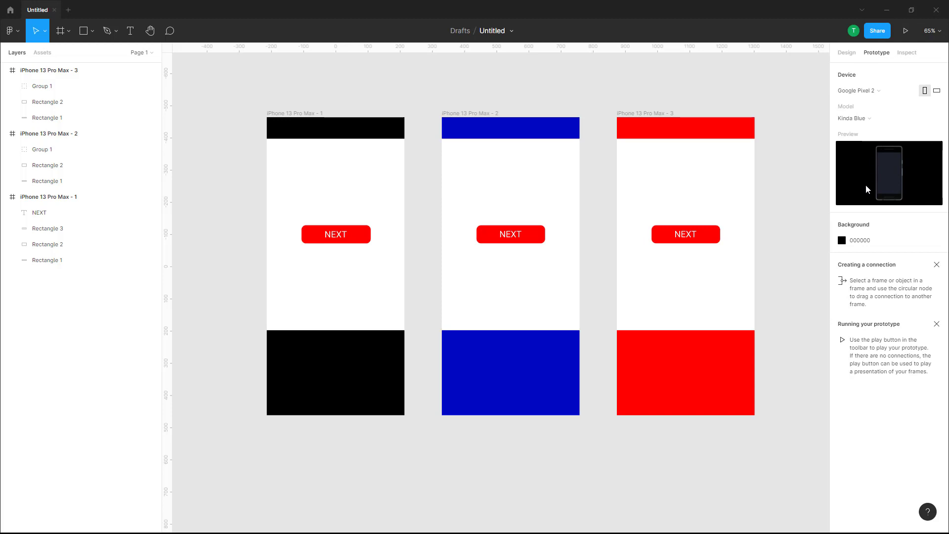
# Step: Set the prototype background to dark blue, hex 010A5E
pyautogui.click(842, 240)
pyautogui.moveTo(782, 381); pyautogui.dragTo(792, 384)
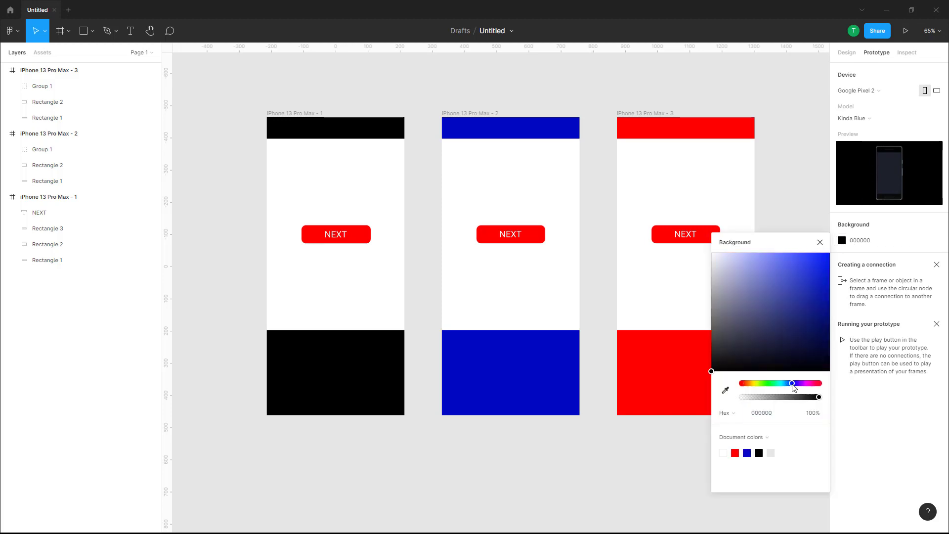
pyautogui.moveTo(770, 330); pyautogui.dragTo(831, 332)
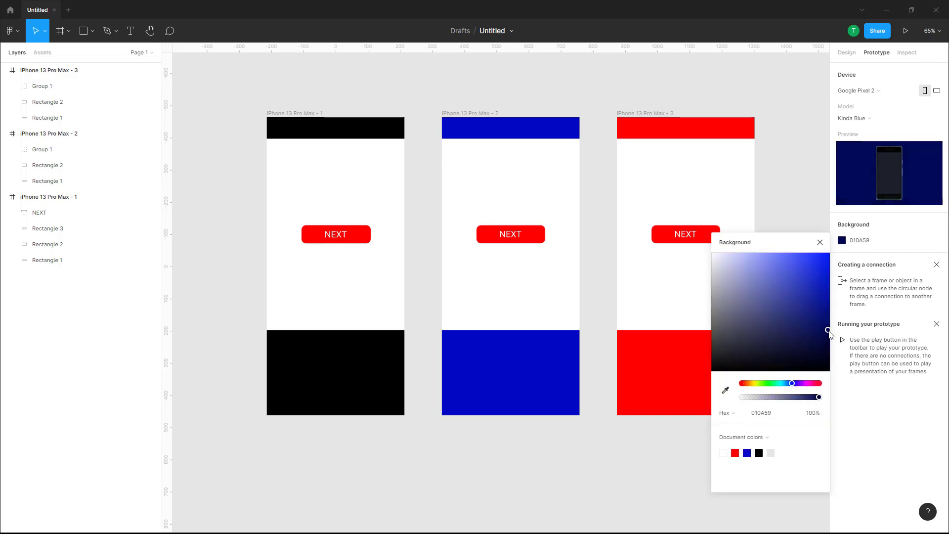
pyautogui.click(911, 228)
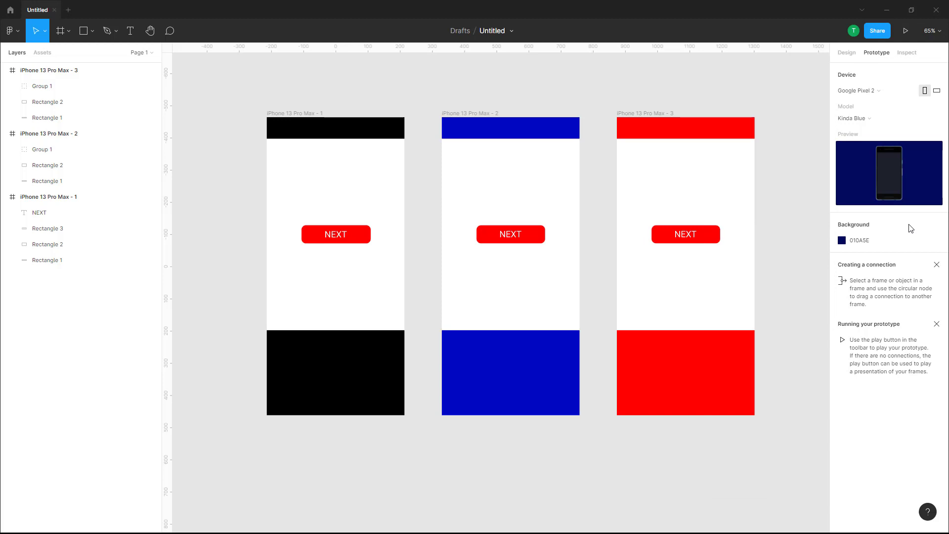
pyautogui.click(368, 239)
pyautogui.click(487, 241)
pyautogui.click(694, 241)
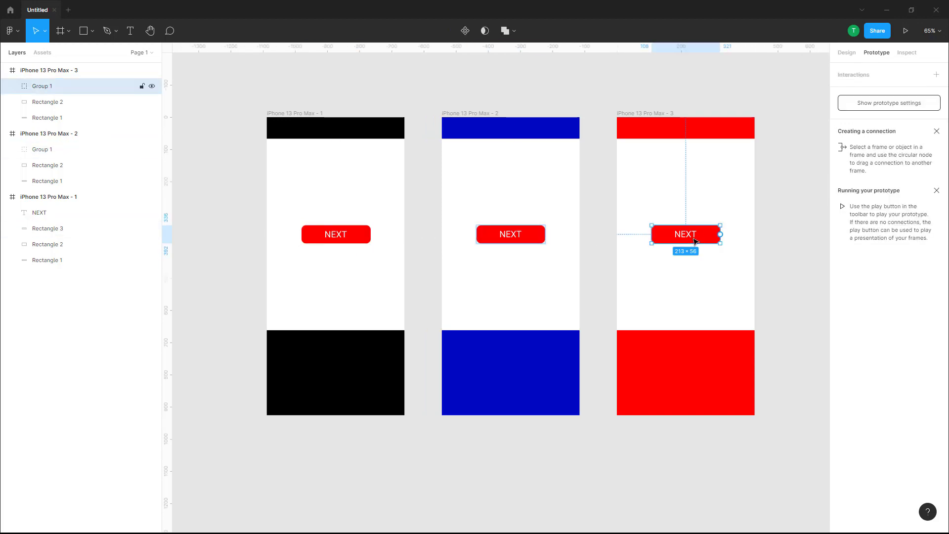
pyautogui.click(370, 236)
pyautogui.click(486, 208)
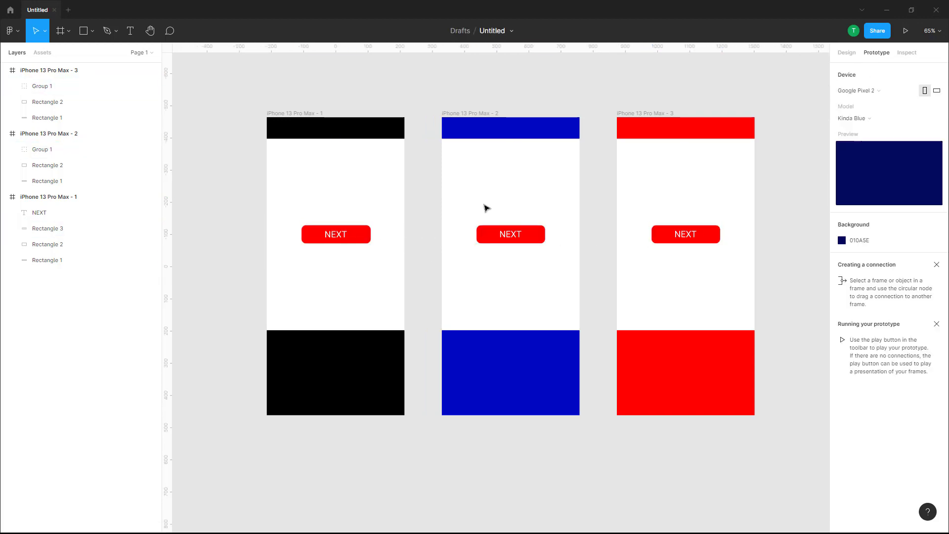
pyautogui.click(541, 235)
pyautogui.click(715, 235)
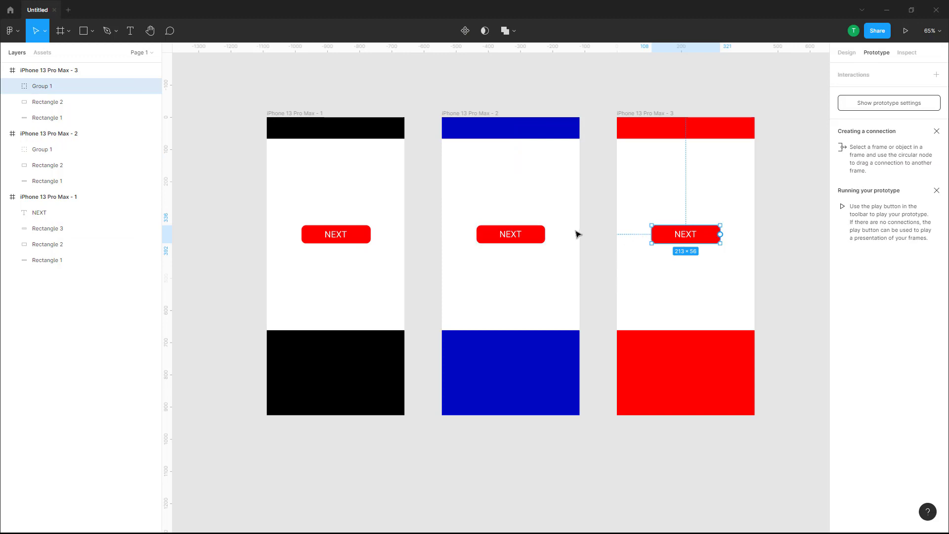
pyautogui.click(419, 236)
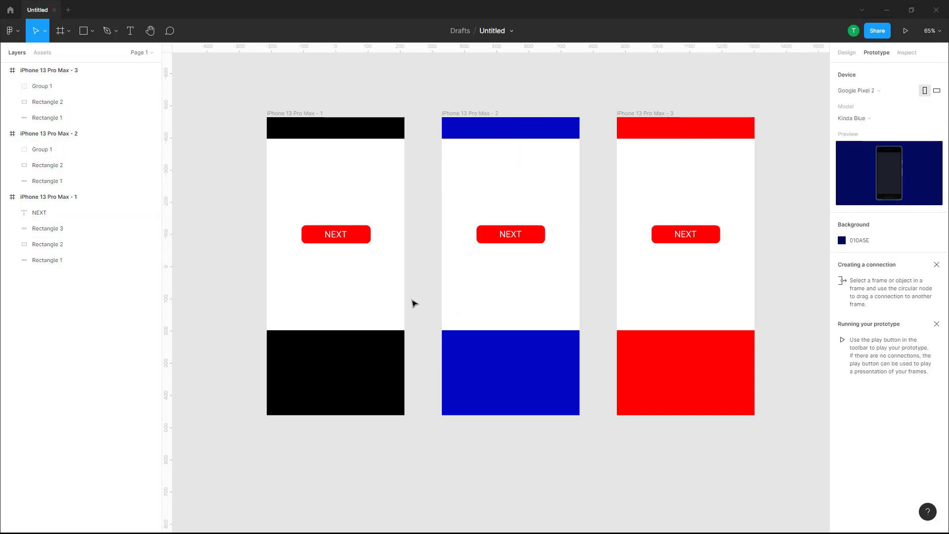
pyautogui.click(366, 241)
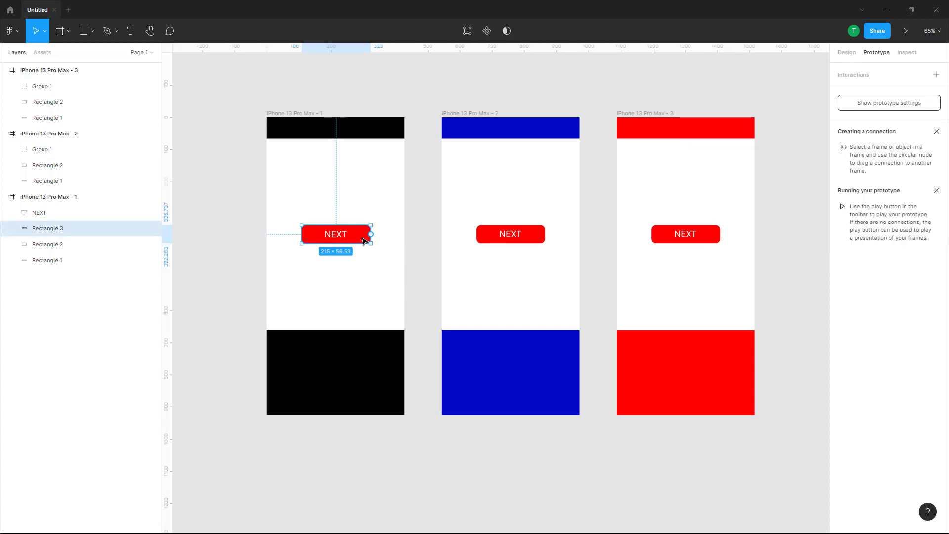
pyautogui.click(391, 253)
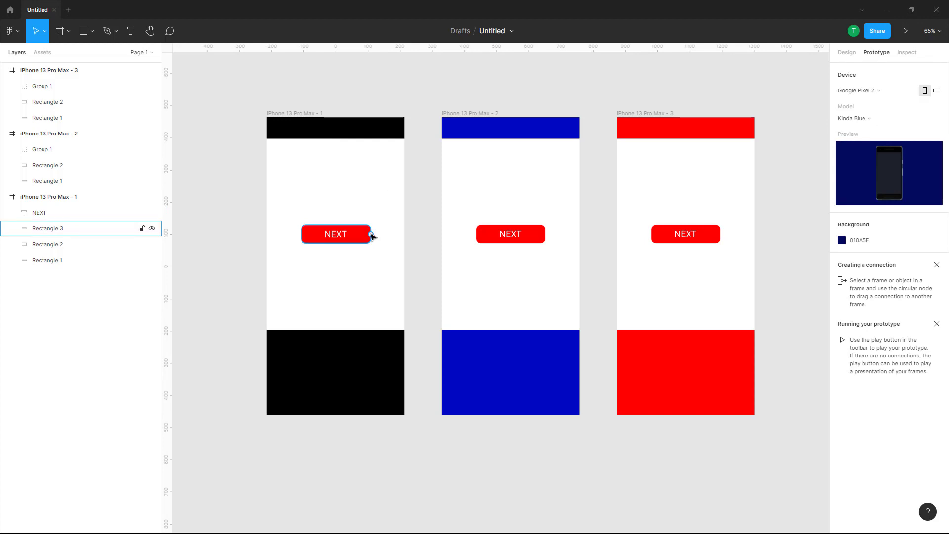
# Step: Link the NEXT button's rectangle in iPhone 13 Pro Max - 1 to iPhone 13 Pro Max - 2 with an On tap, Navigate to interaction
pyautogui.moveTo(372, 235); pyautogui.dragTo(446, 263)
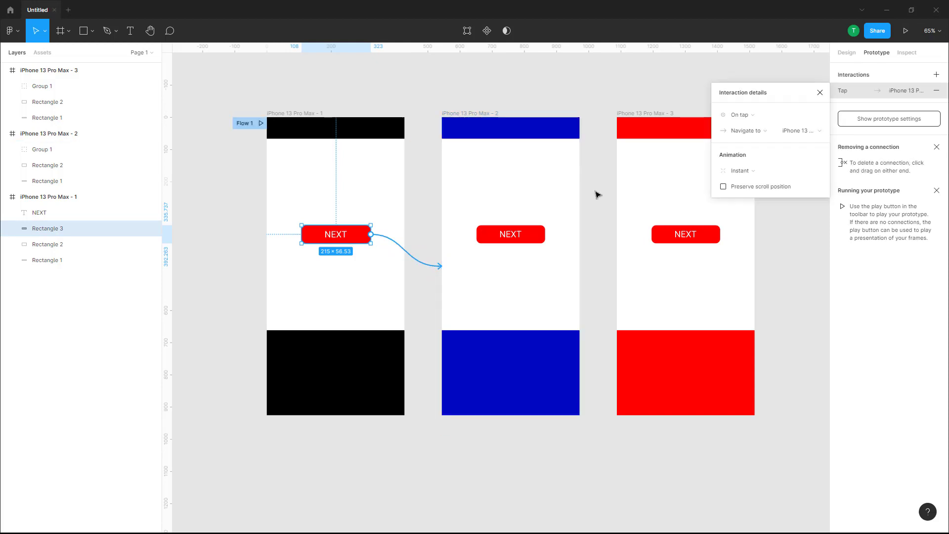
pyautogui.click(774, 118)
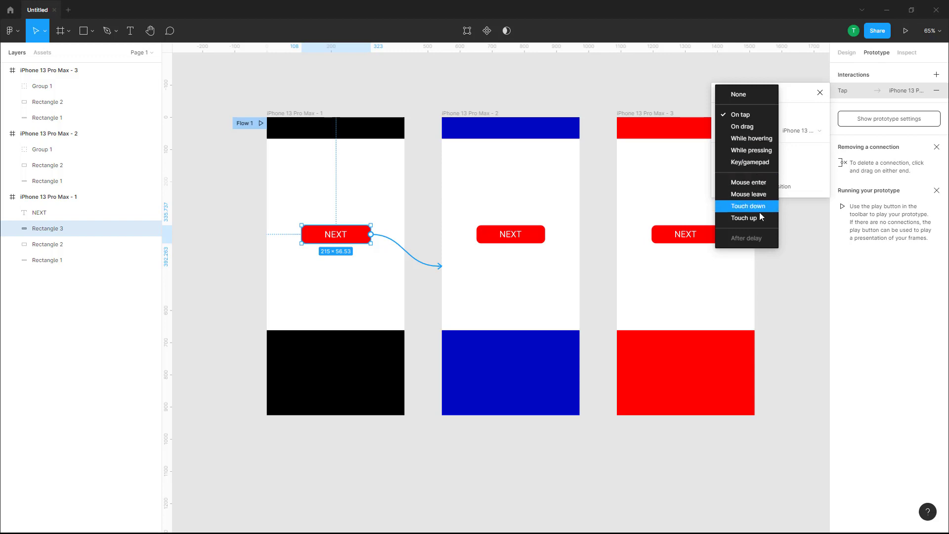
pyautogui.click(755, 114)
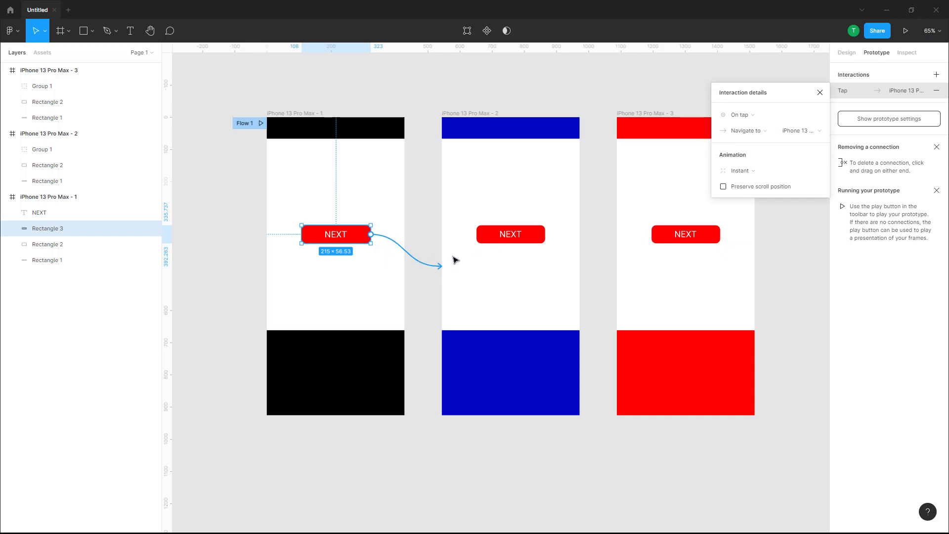
# Step: Link the NEXT button in iPhone 13 Pro Max - 2 to frame 3, and the one in frame 3 back to iPhone 13 Pro Max - 1
pyautogui.click(540, 240)
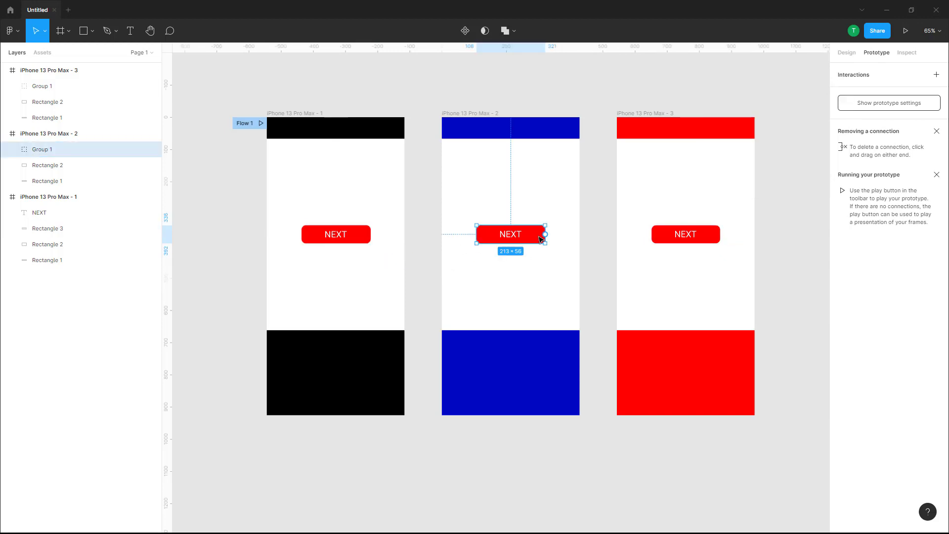
pyautogui.moveTo(546, 235); pyautogui.dragTo(622, 254)
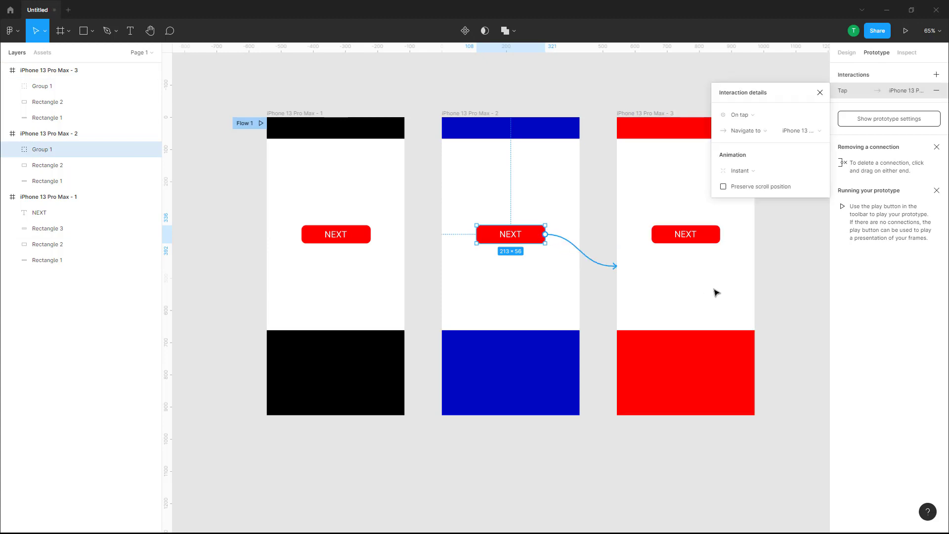
pyautogui.click(709, 240)
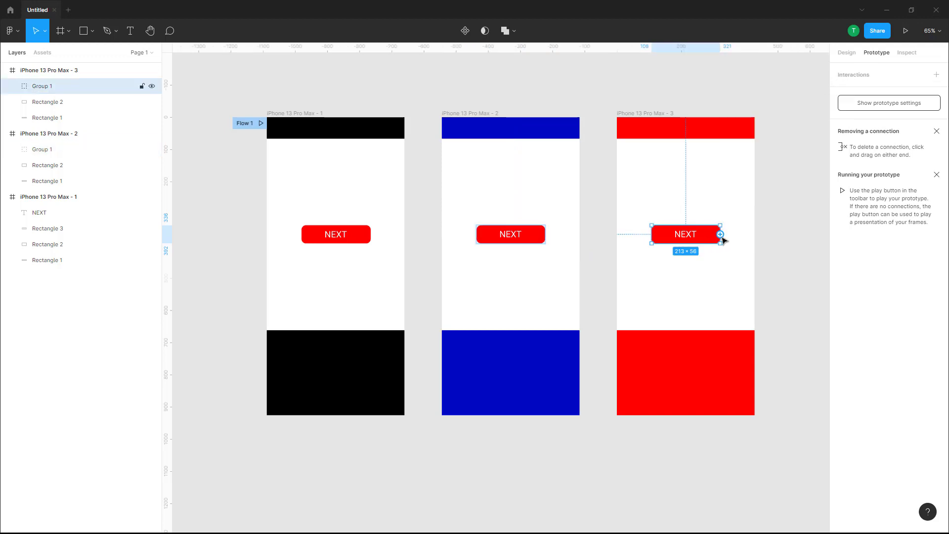
pyautogui.moveTo(720, 235); pyautogui.dragTo(381, 220)
pyautogui.click(516, 240)
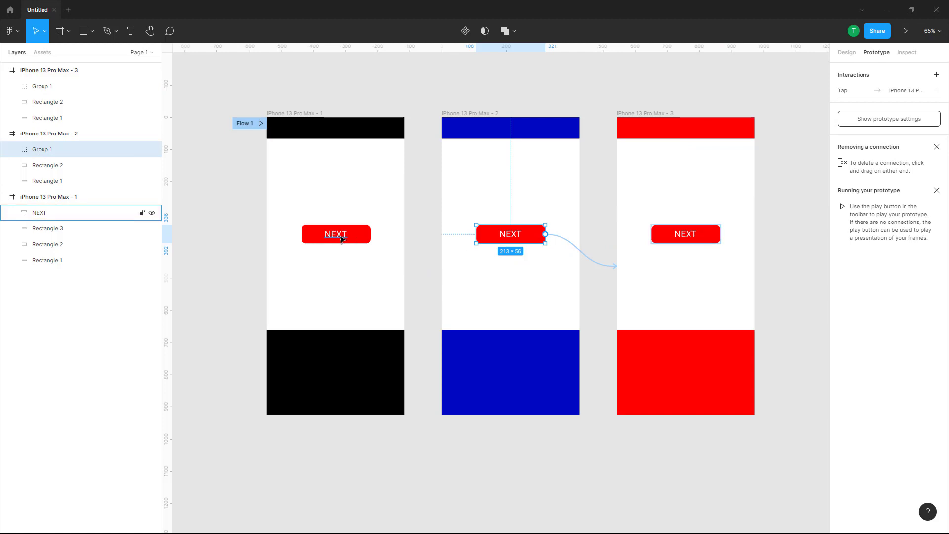
pyautogui.click(672, 236)
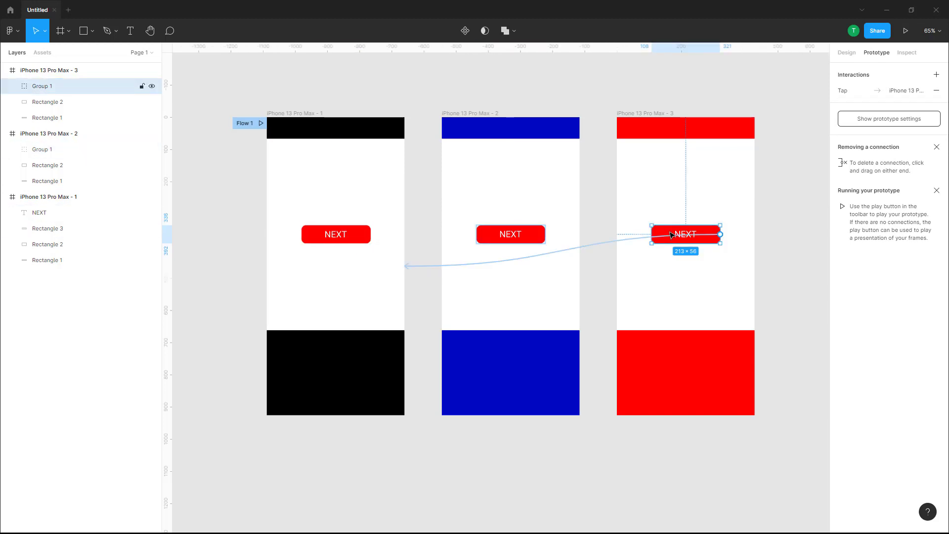
pyautogui.click(794, 168)
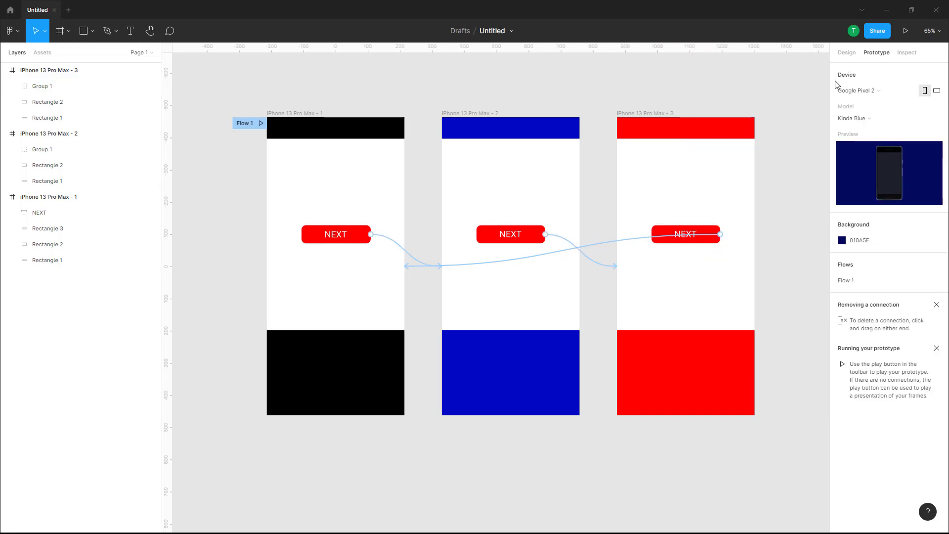
# Step: Run the prototype, cycle repeatedly through the three frames with the NEXT buttons, and close the preview
pyautogui.click(905, 35)
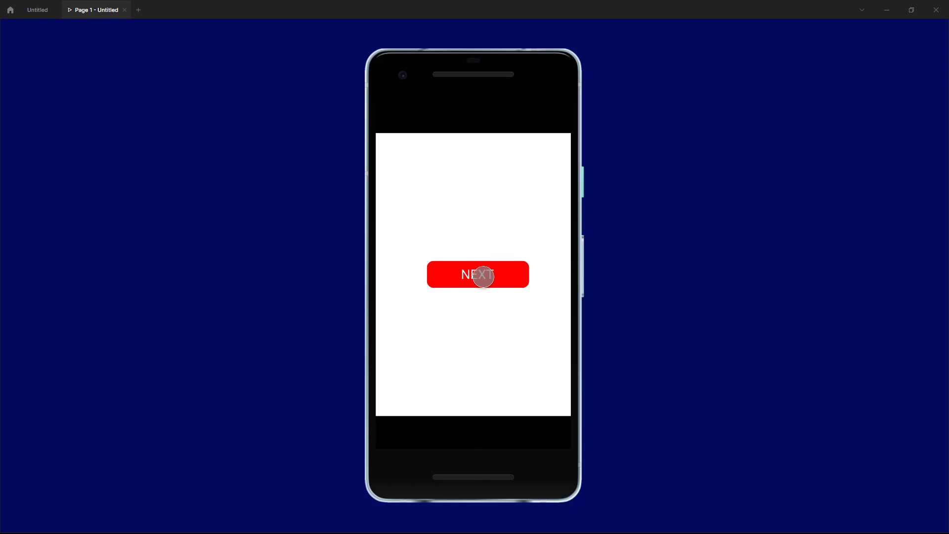
pyautogui.click(483, 277)
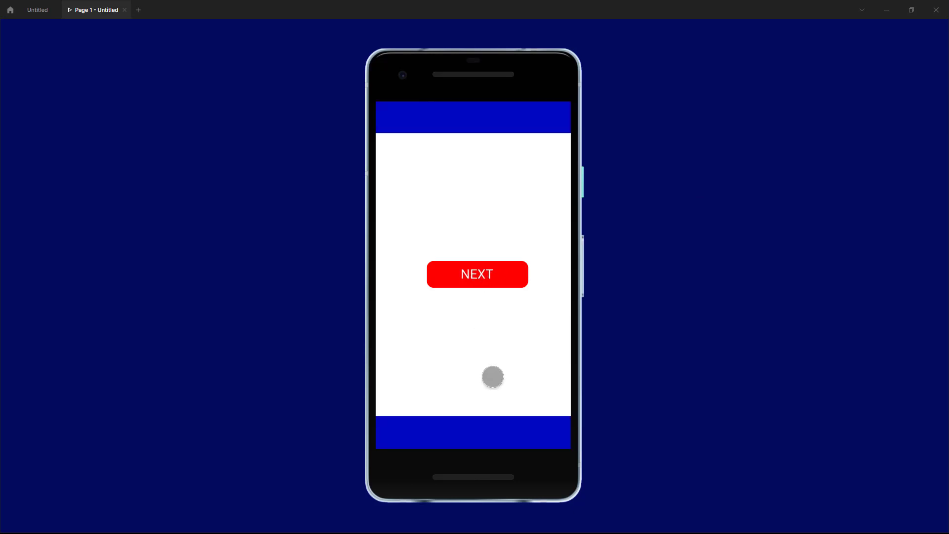
pyautogui.click(487, 276)
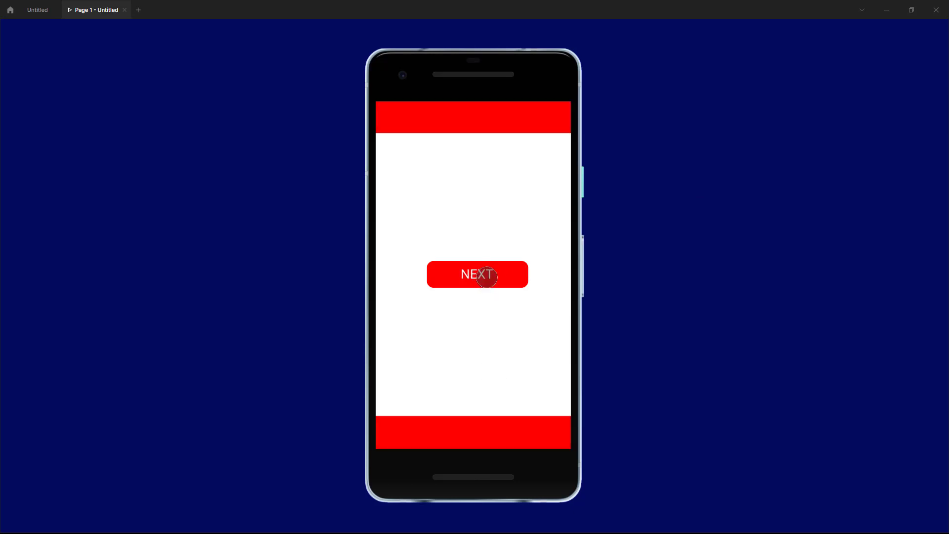
pyautogui.click(484, 275)
pyautogui.click(487, 275)
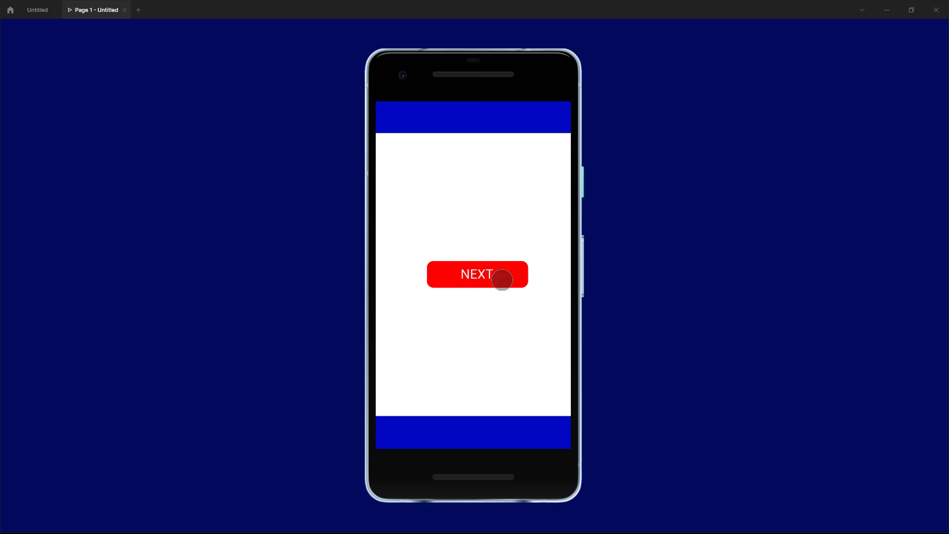
pyautogui.click(503, 278)
pyautogui.click(502, 280)
pyautogui.click(502, 280)
pyautogui.click(502, 280)
pyautogui.click(502, 280)
pyautogui.click(501, 279)
pyautogui.click(501, 280)
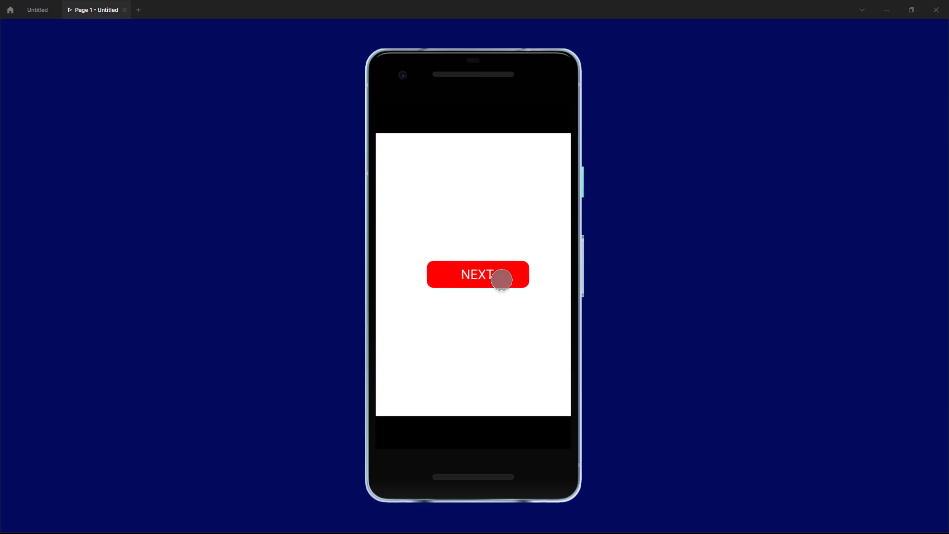
pyautogui.click(502, 280)
pyautogui.click(502, 280)
pyautogui.click(503, 280)
pyautogui.click(502, 278)
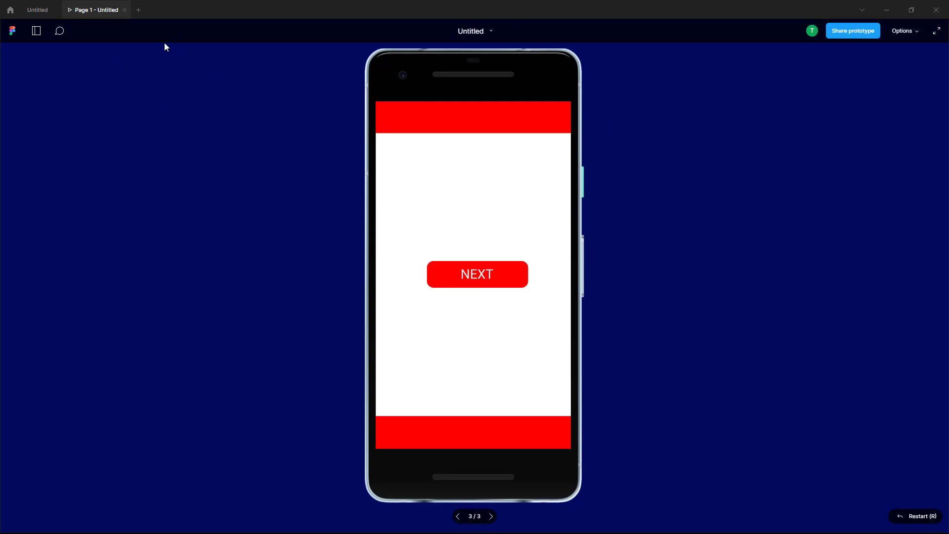
pyautogui.click(124, 10)
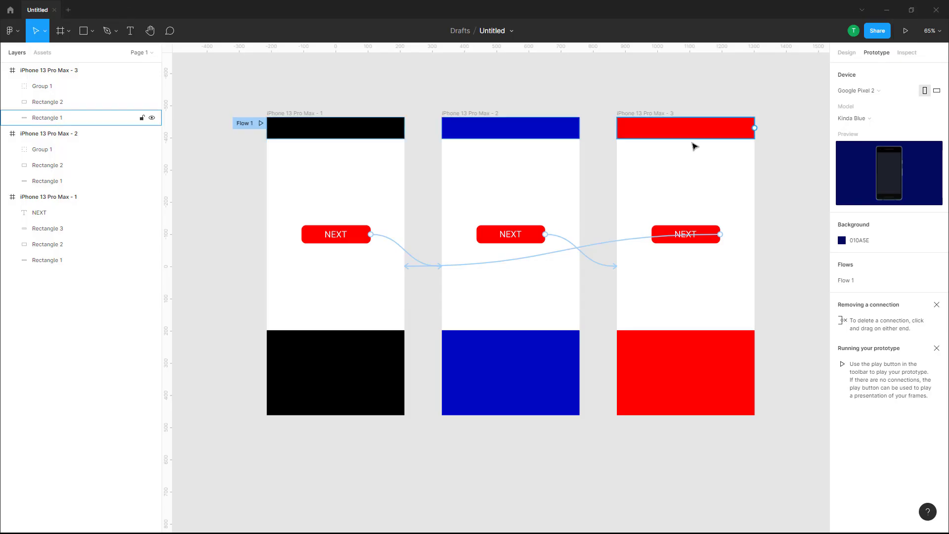
# Step: Change the prototype device to iPhone 13 Pro
pyautogui.click(903, 93)
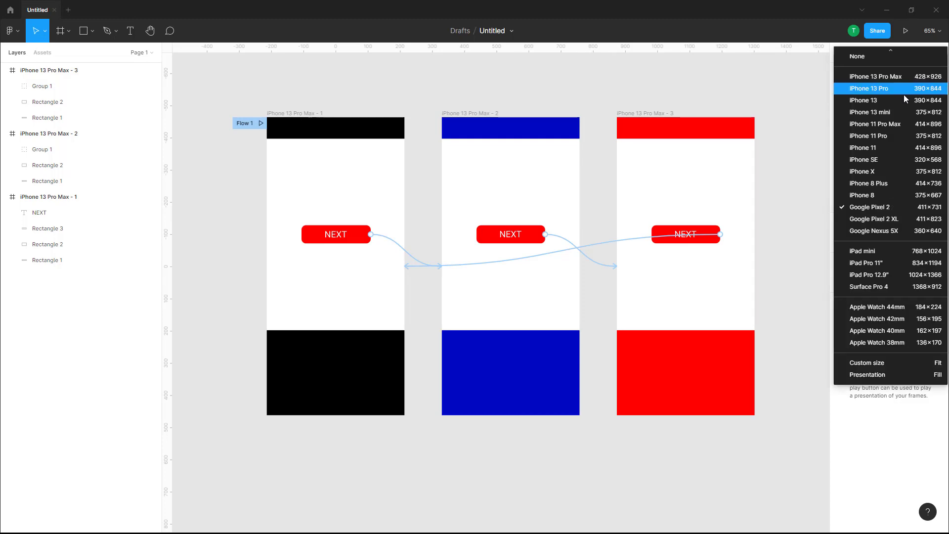
pyautogui.click(895, 88)
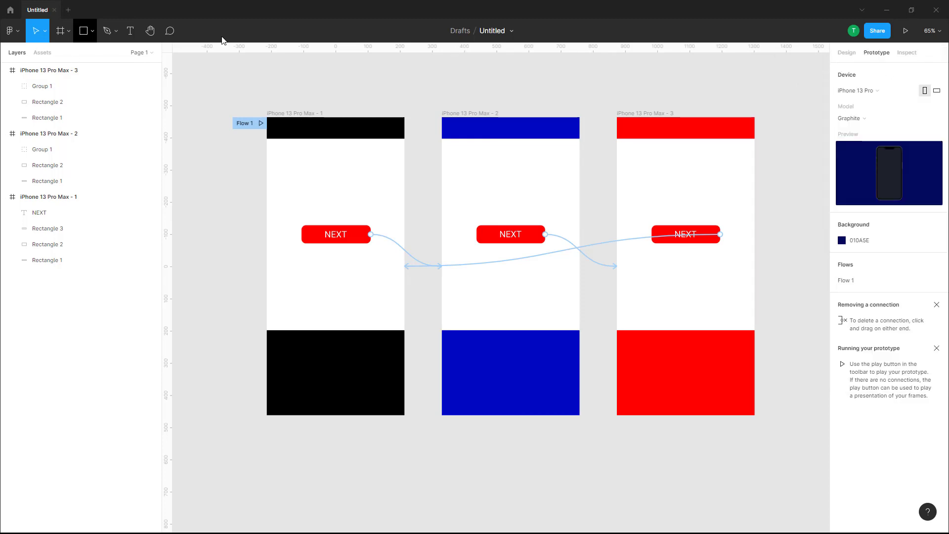
# Step: Run the prototype on the iPhone 13 Pro device and test the NEXT buttons across all frames
pyautogui.click(905, 31)
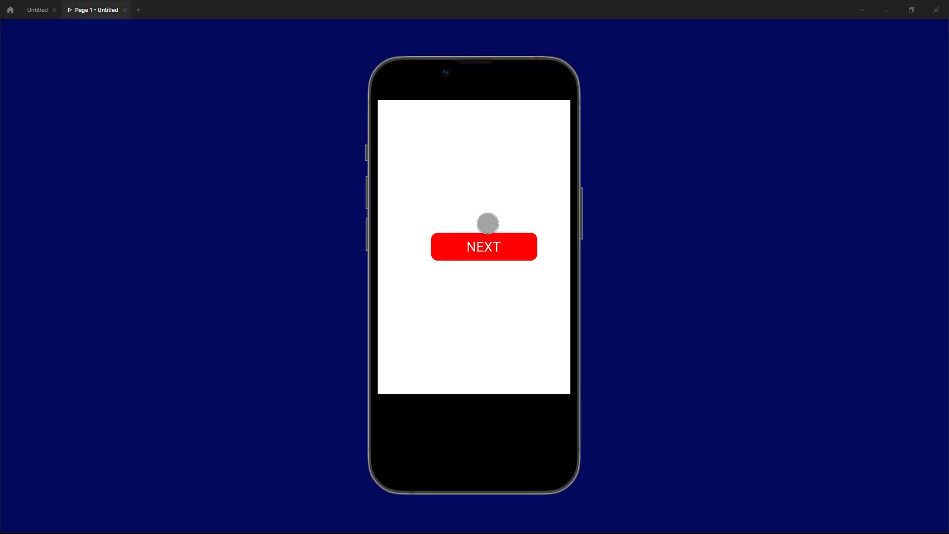
pyautogui.click(489, 242)
pyautogui.click(491, 247)
pyautogui.click(491, 246)
pyautogui.click(492, 246)
pyautogui.click(492, 246)
pyautogui.click(492, 246)
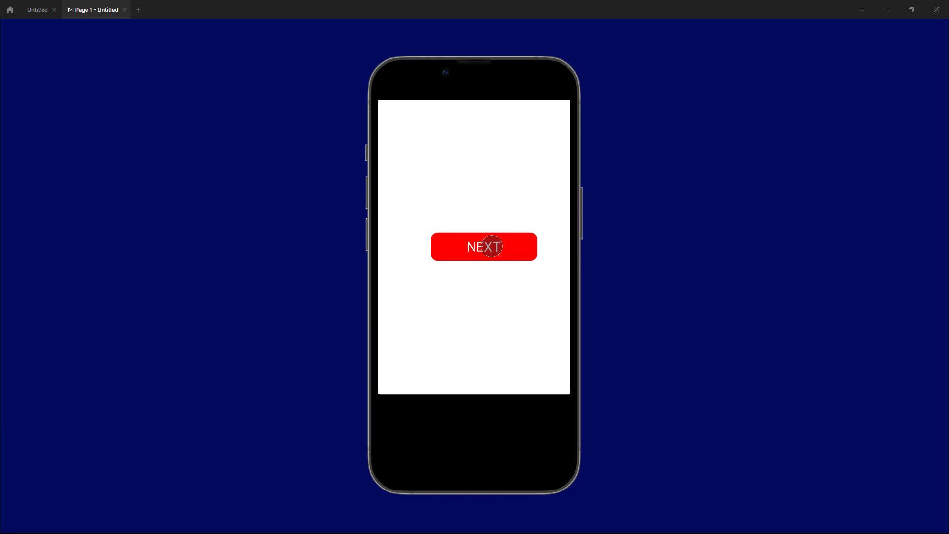
pyautogui.click(492, 247)
pyautogui.click(491, 246)
pyautogui.click(492, 246)
pyautogui.click(491, 247)
pyautogui.click(491, 246)
pyautogui.click(491, 247)
pyautogui.click(492, 246)
pyautogui.click(492, 246)
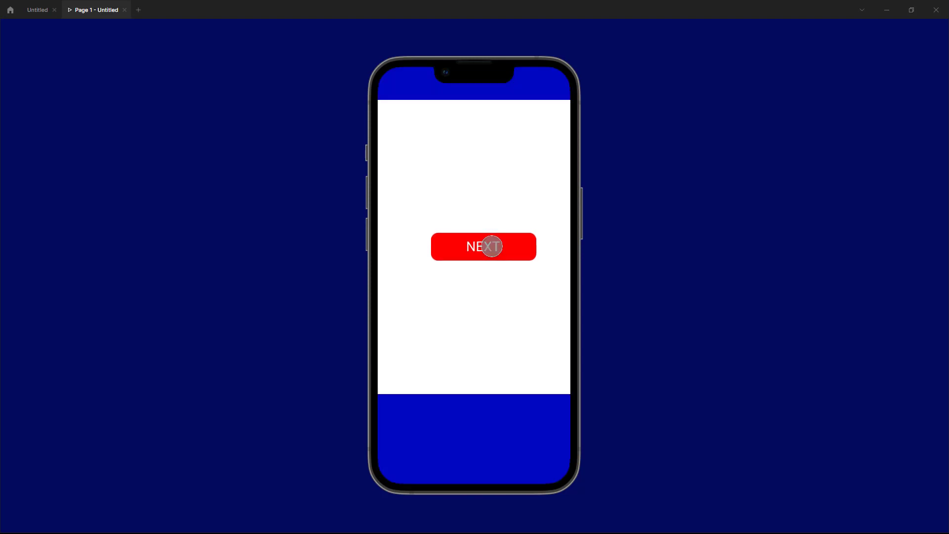
# Step: Cycle repeatedly through the three frames with the NEXT buttons, and test the area outside the button to reveal the hotspot
pyautogui.click(491, 246)
pyautogui.click(492, 246)
pyautogui.click(492, 246)
pyautogui.click(511, 256)
pyautogui.click(511, 253)
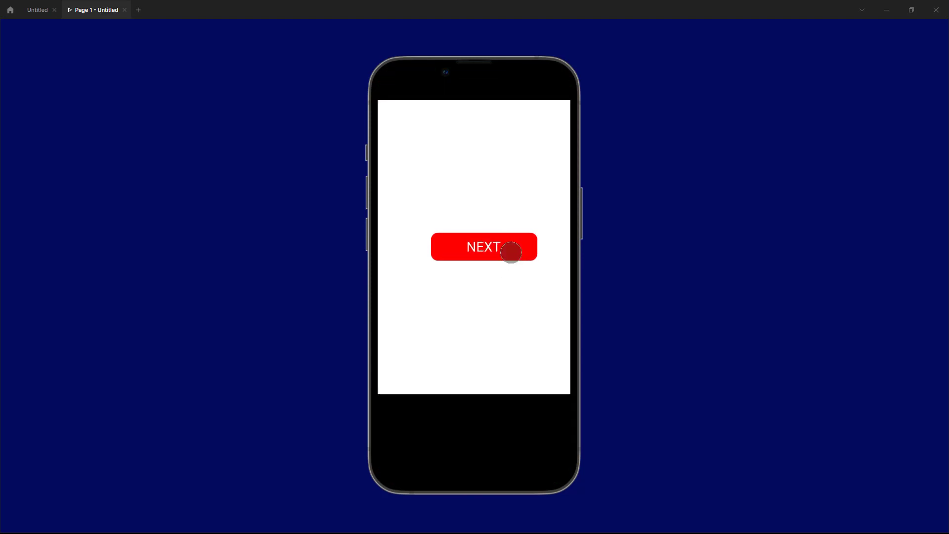
pyautogui.click(511, 252)
pyautogui.click(511, 252)
pyautogui.click(511, 253)
pyautogui.click(511, 252)
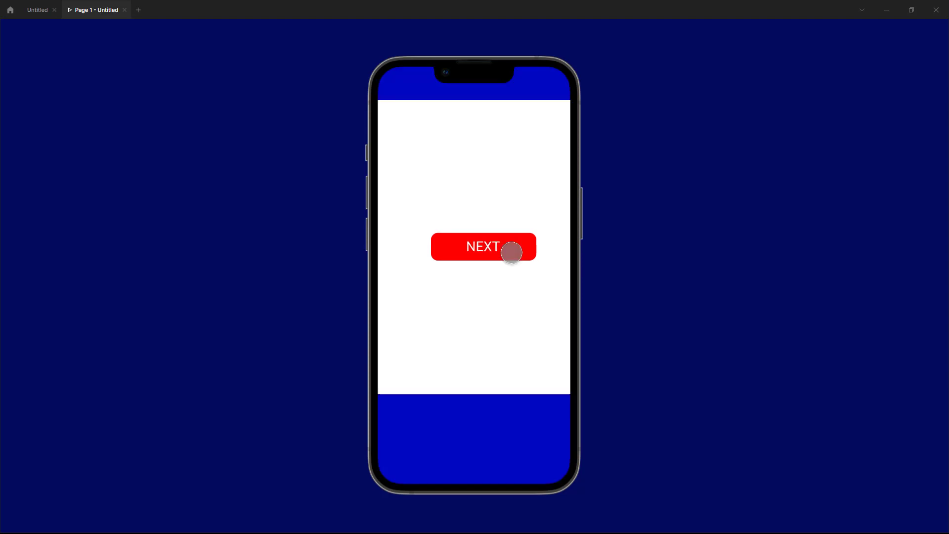
pyautogui.click(511, 253)
pyautogui.click(366, 200)
pyautogui.click(366, 239)
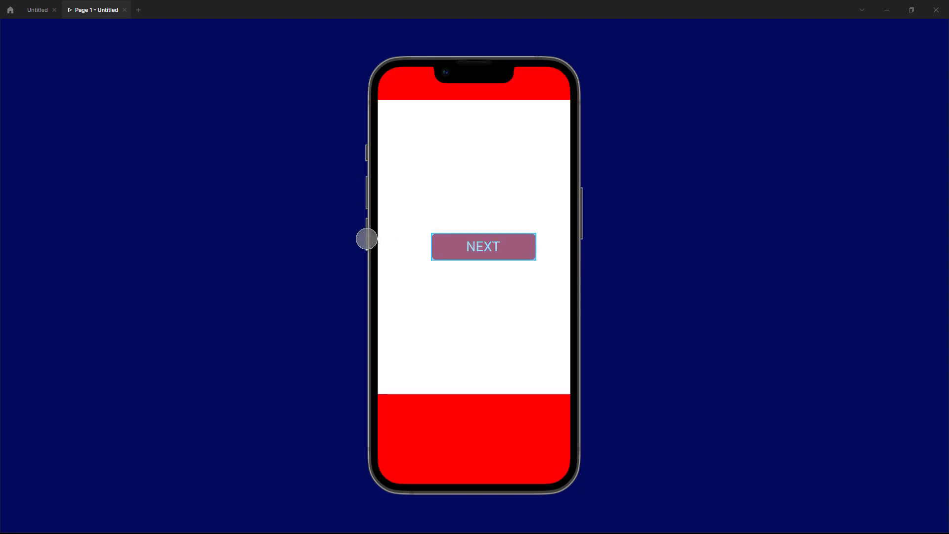
# Step: Run through the frames again with the NEXT buttons, and return to the Untitled design file
pyautogui.click(474, 248)
pyautogui.click(475, 247)
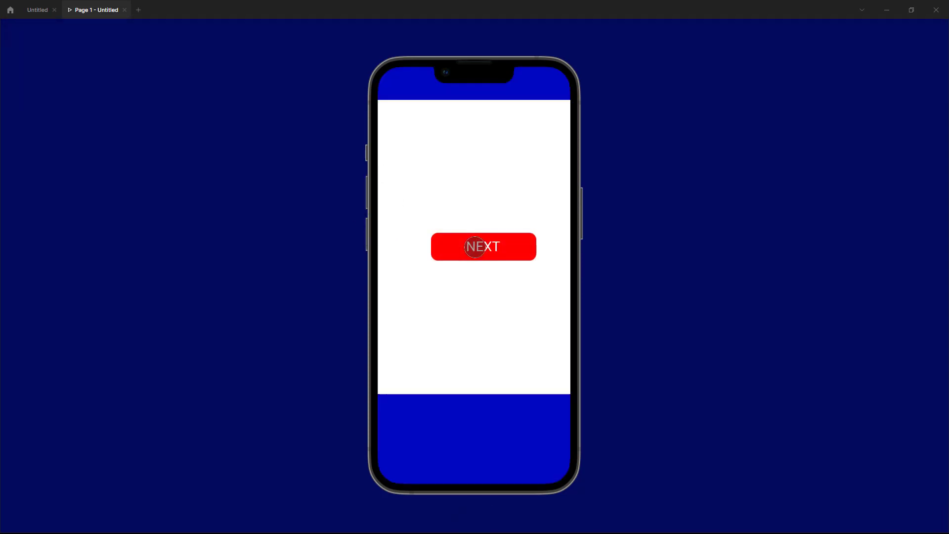
pyautogui.click(475, 247)
pyautogui.click(474, 247)
pyautogui.click(474, 247)
pyautogui.click(475, 247)
pyautogui.click(474, 248)
pyautogui.click(474, 247)
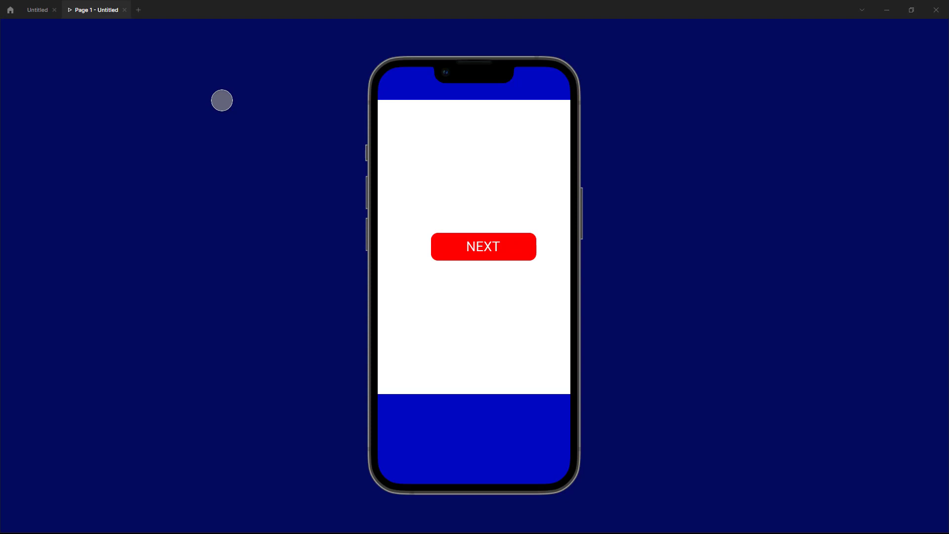
pyautogui.click(430, 237)
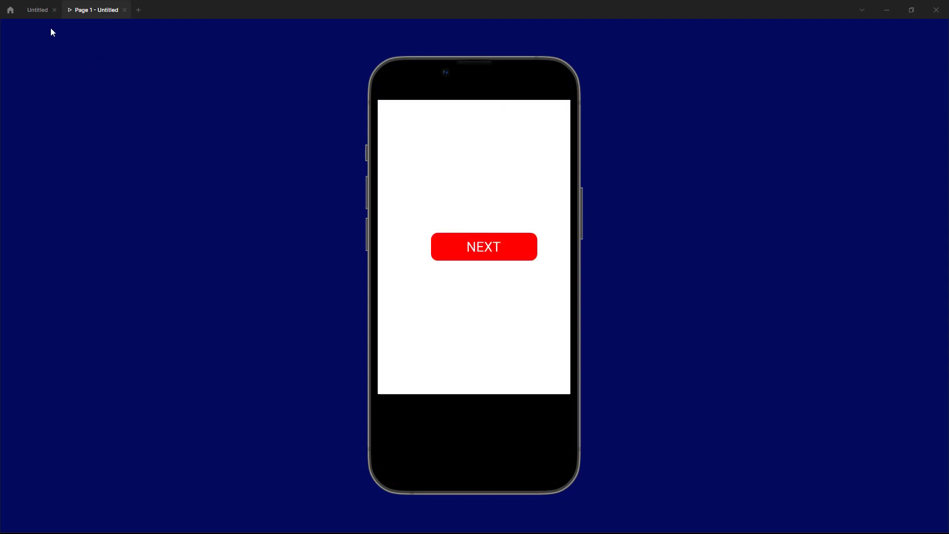
pyautogui.click(35, 10)
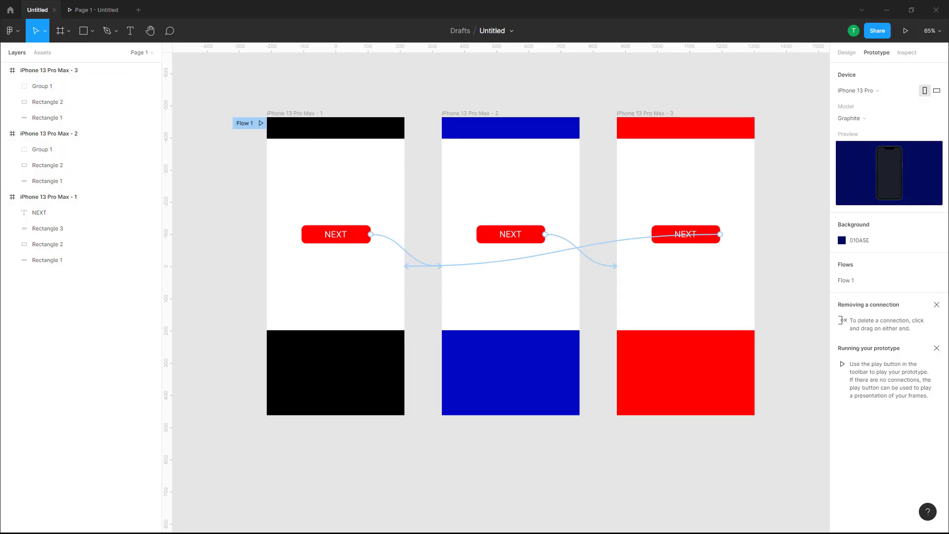